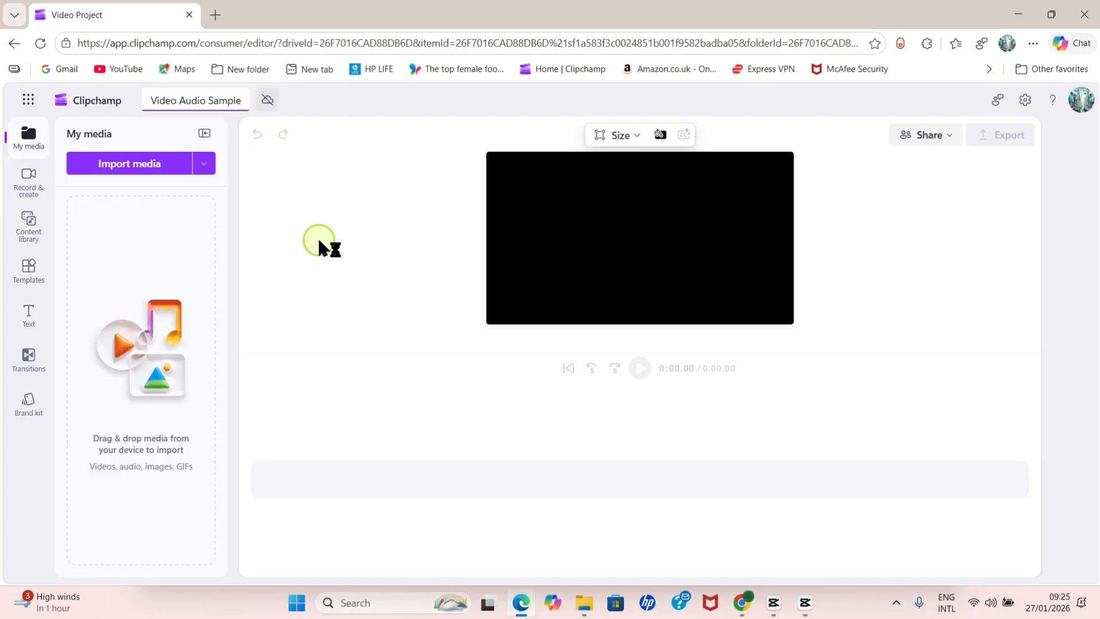
Import the webcam video 26_01_2026, 06_24_33 from the Downloads folder into the project media
click(116, 166)
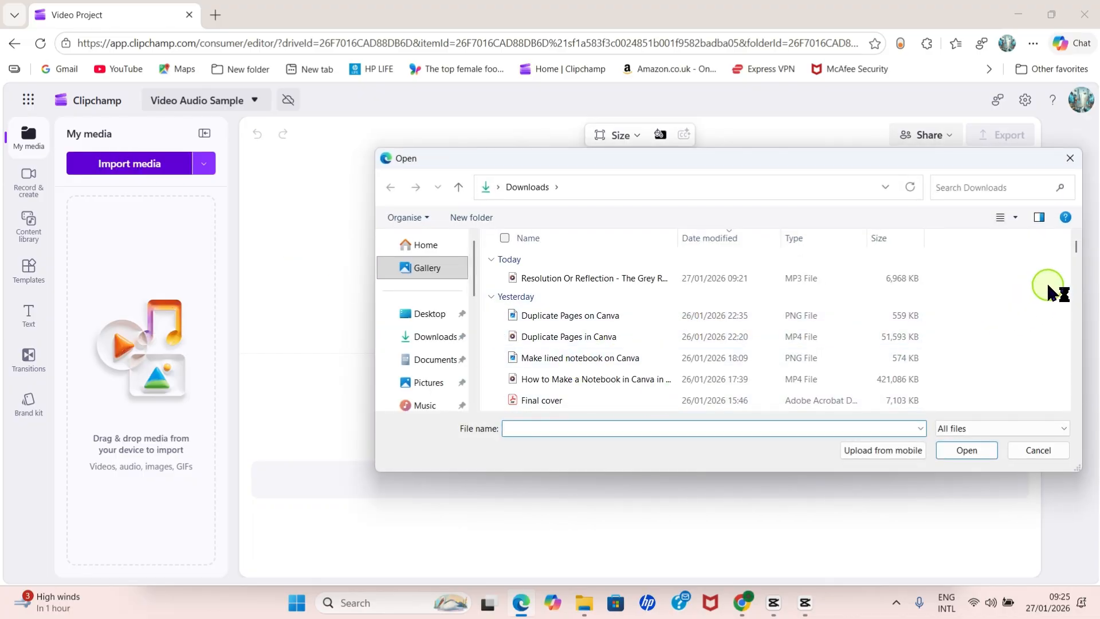
mouse_move(1071, 246)
mouse_down()
mouse_move(1079, 269)
mouse_move(1078, 258)
mouse_up()
click(590, 331)
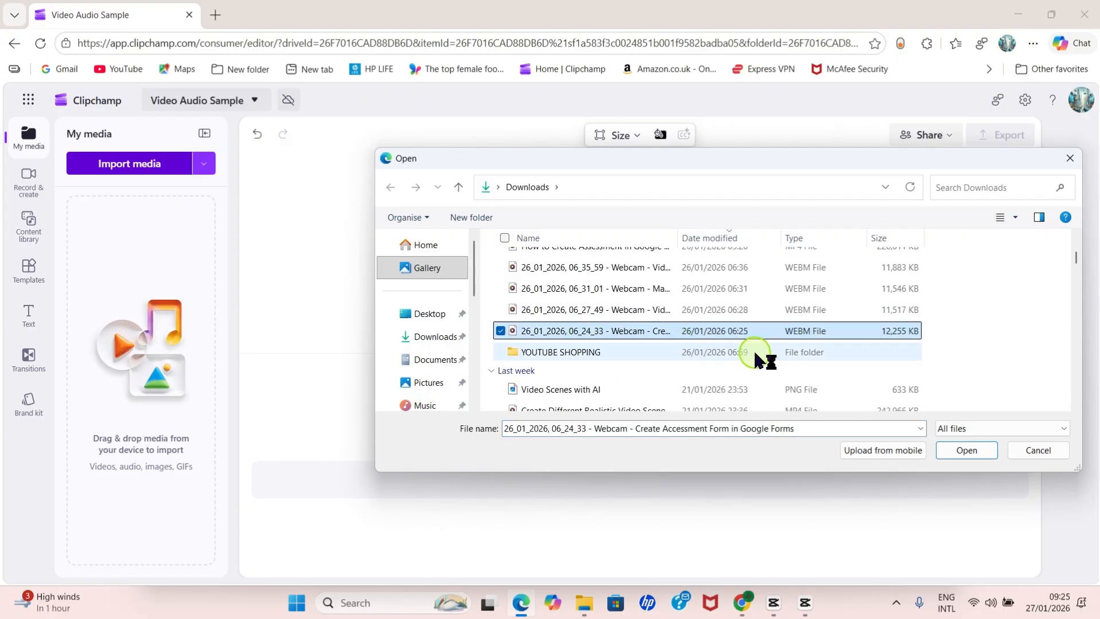
click(974, 452)
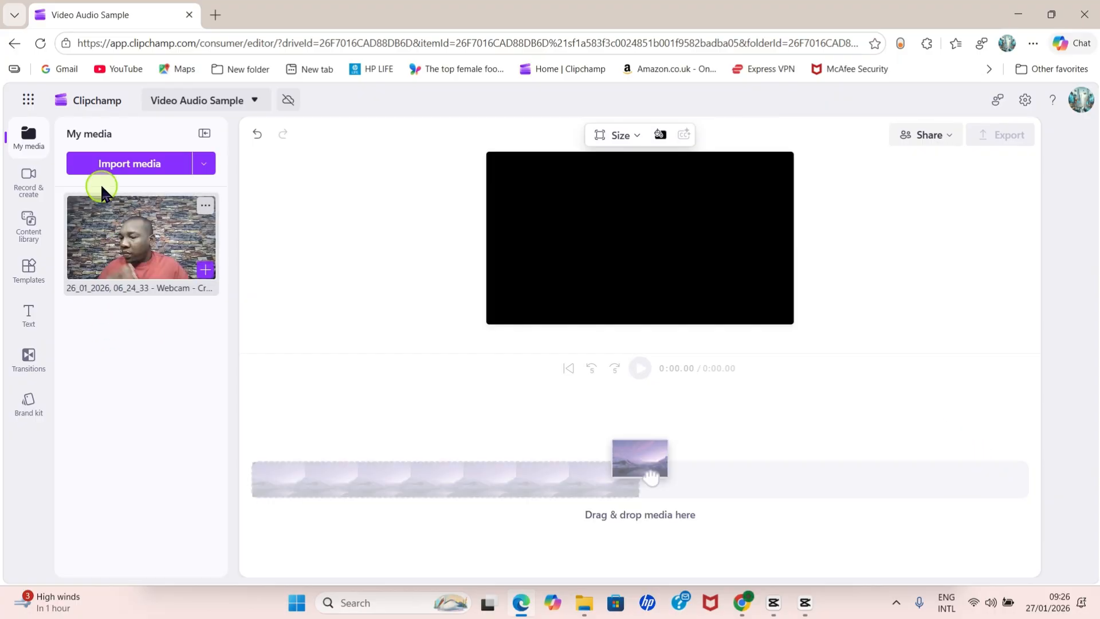
Import the Resolution Or Reflection MP3 from the Downloads folder into the project media
click(122, 166)
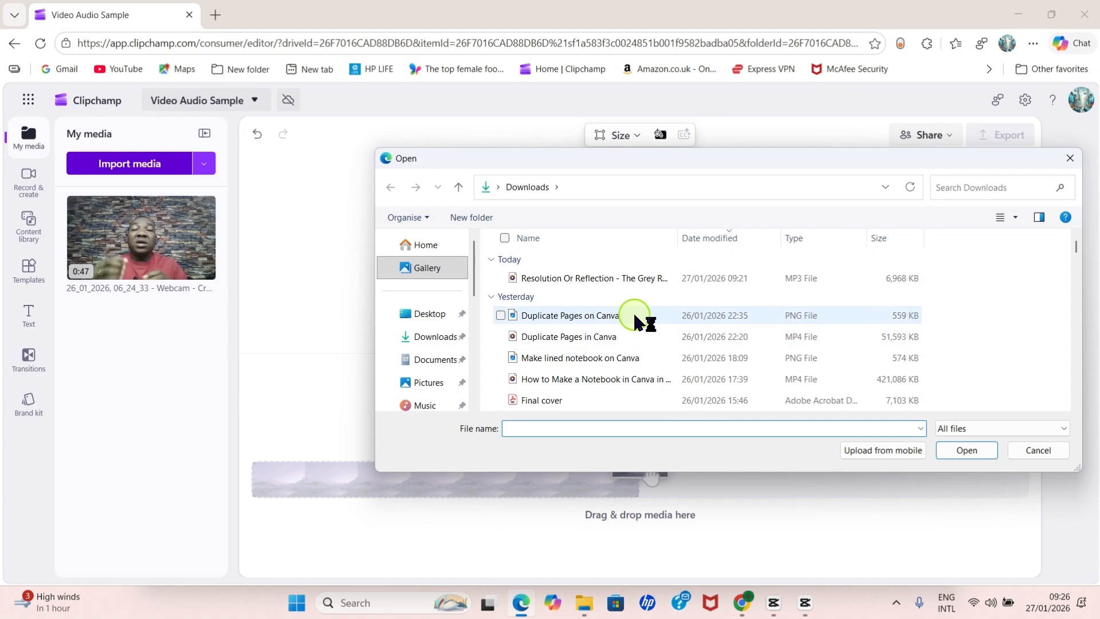
click(570, 280)
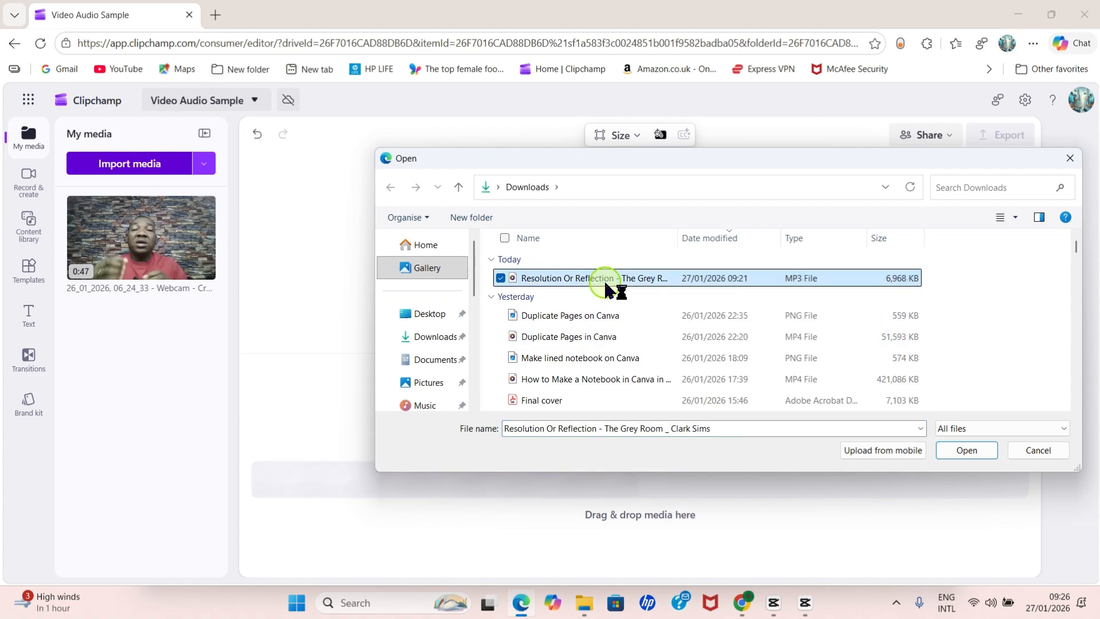
click(977, 451)
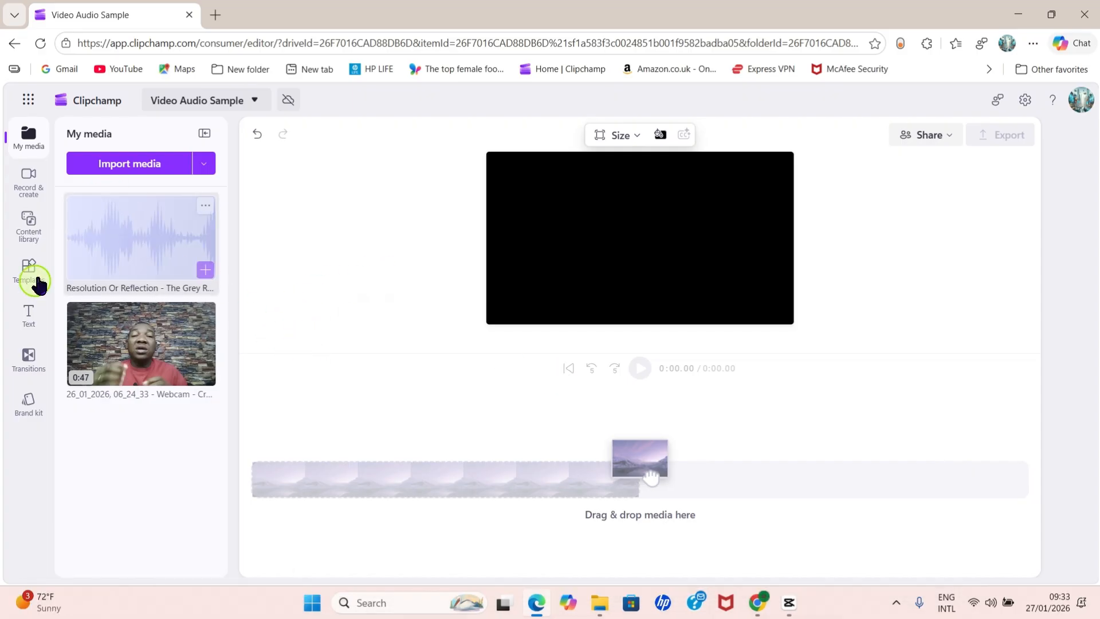
Place the webcam video at the start of the timeline and preview its first few seconds
mouse_move(148, 378)
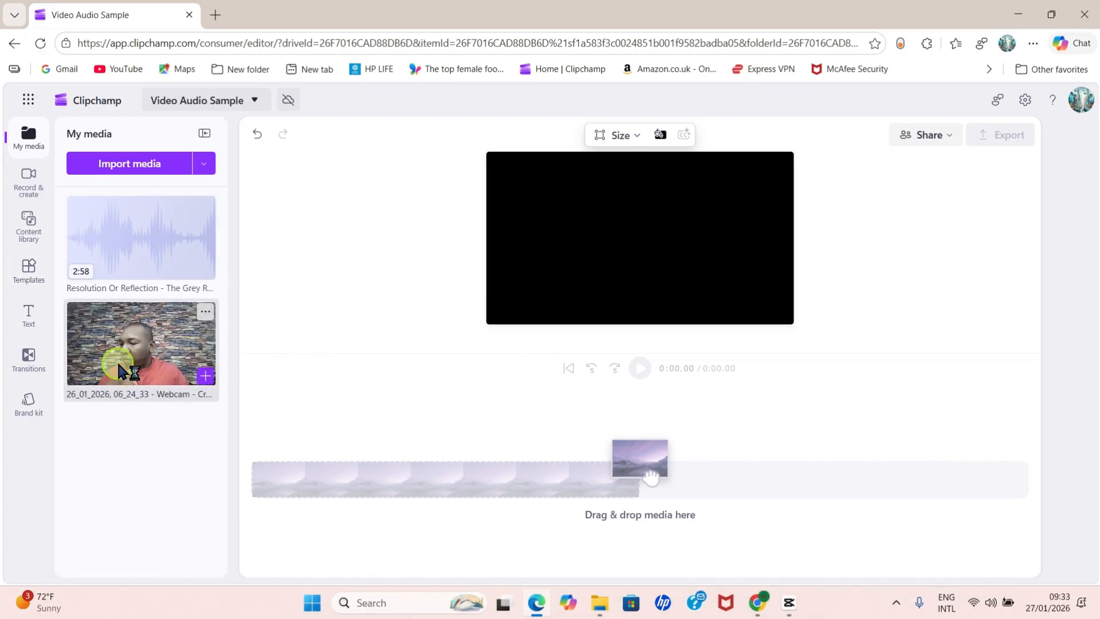
drag(117, 367, 314, 485)
click(640, 369)
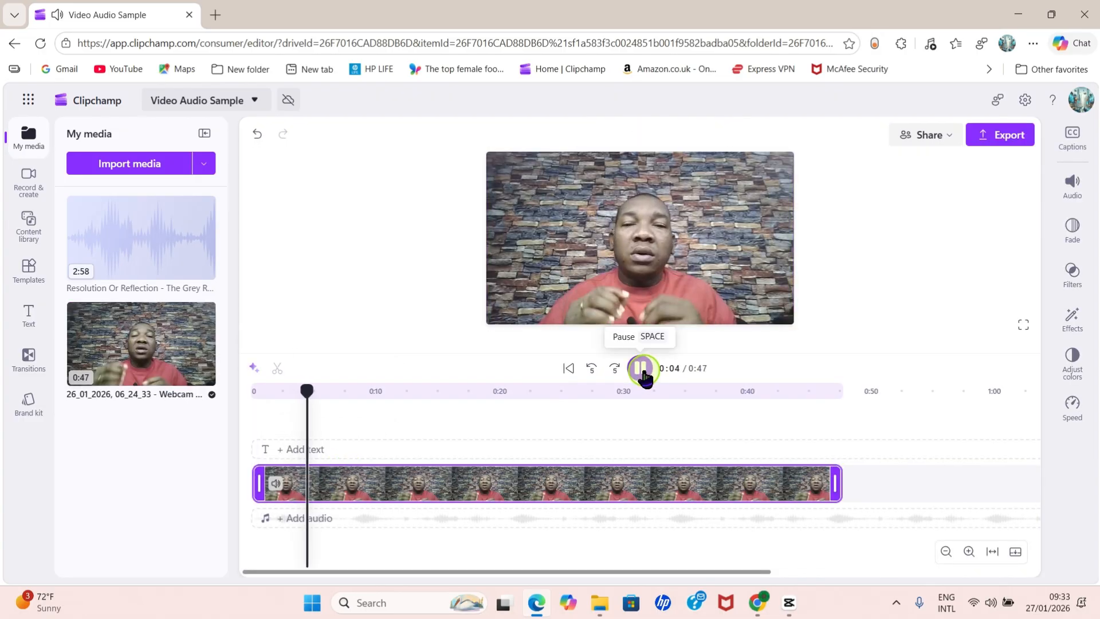
click(642, 369)
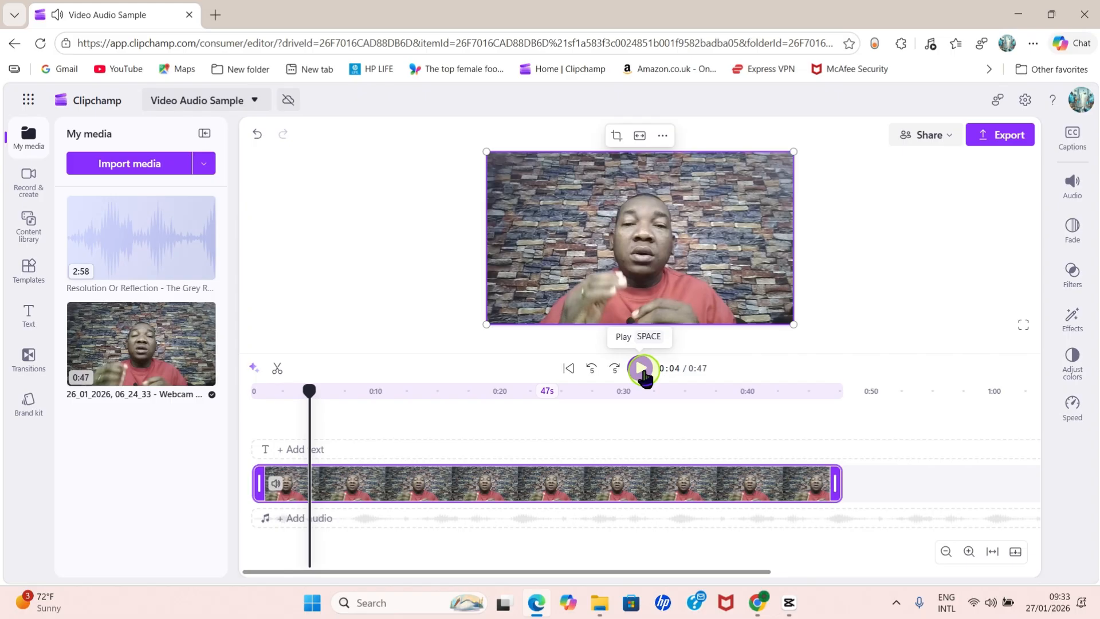
Add the Resolution Or Reflection music beneath the video from the start and trim its end to match the video's end at 0:47
click(281, 519)
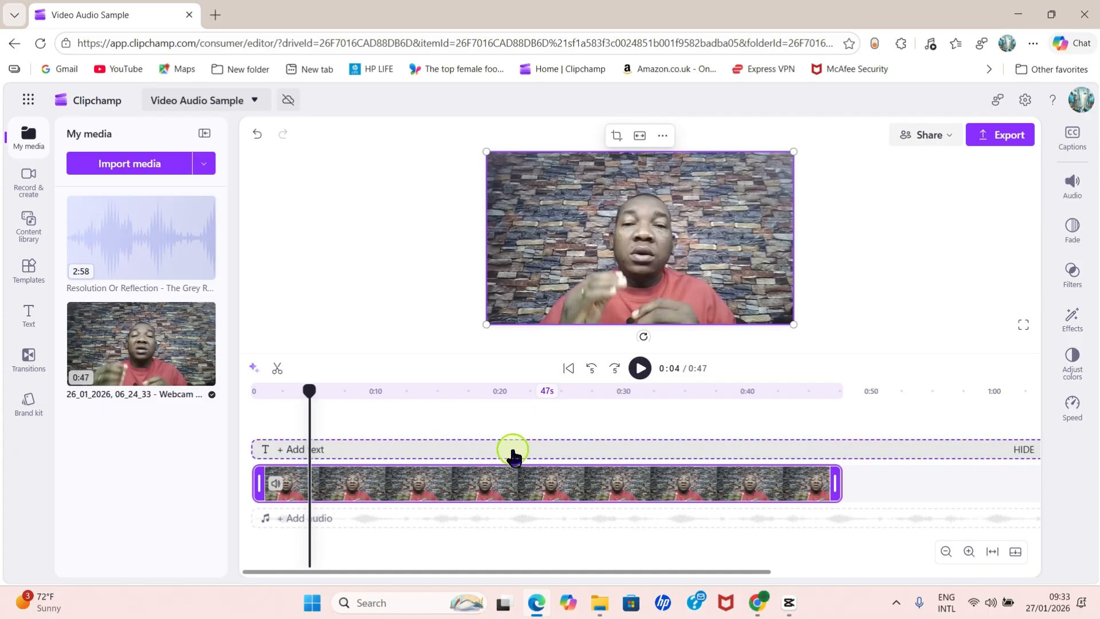
drag(108, 246, 281, 527)
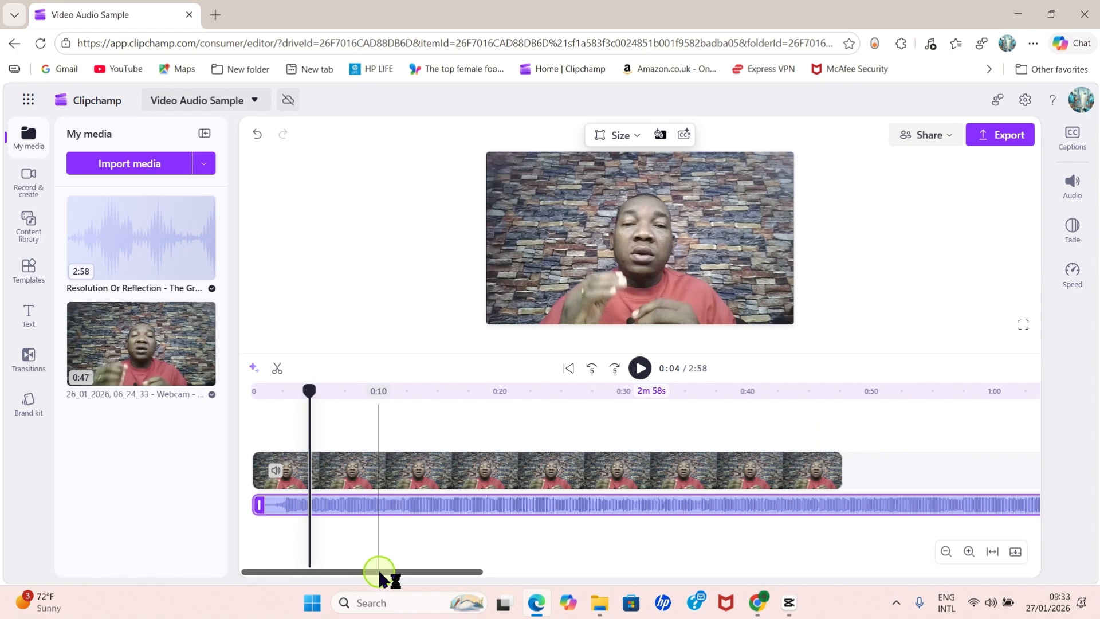
drag(379, 573, 713, 573)
click(947, 552)
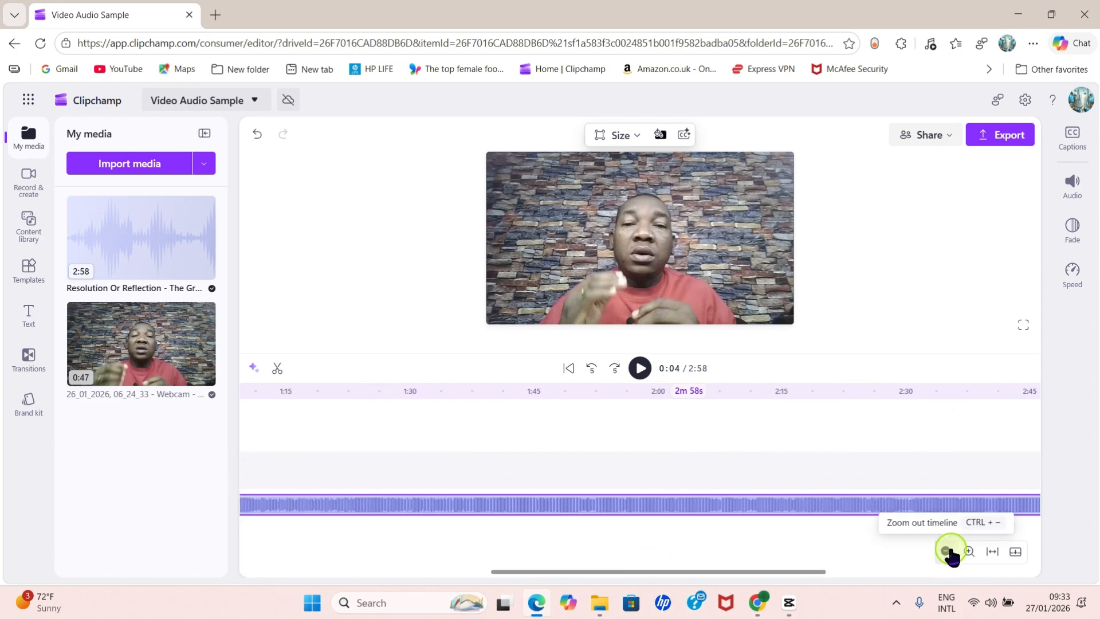
click(947, 552)
click(947, 551)
click(947, 552)
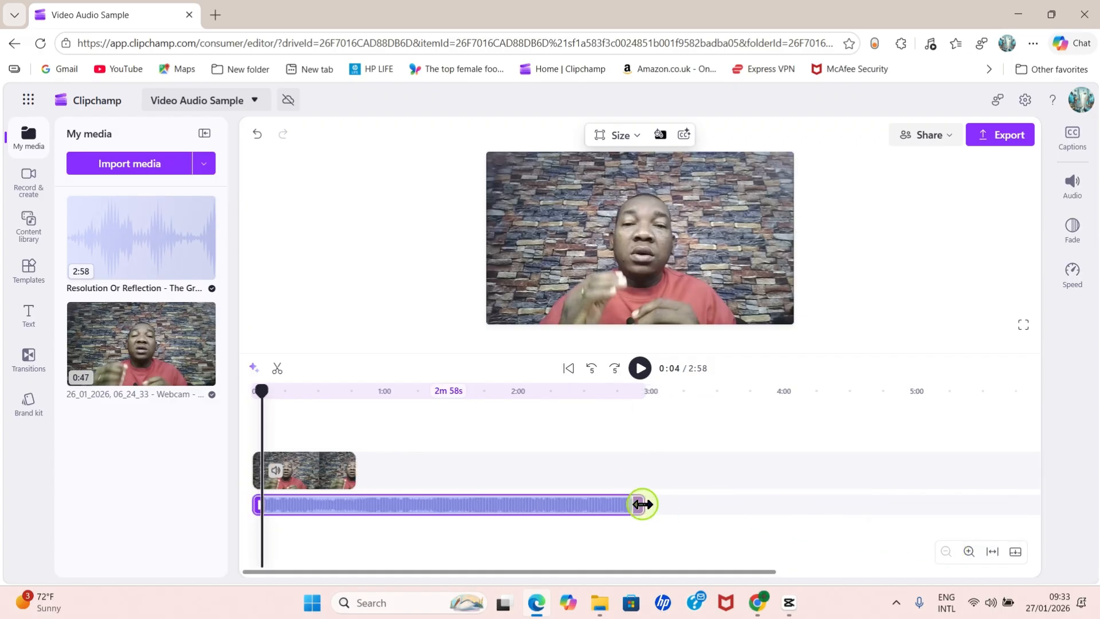
drag(643, 505, 353, 502)
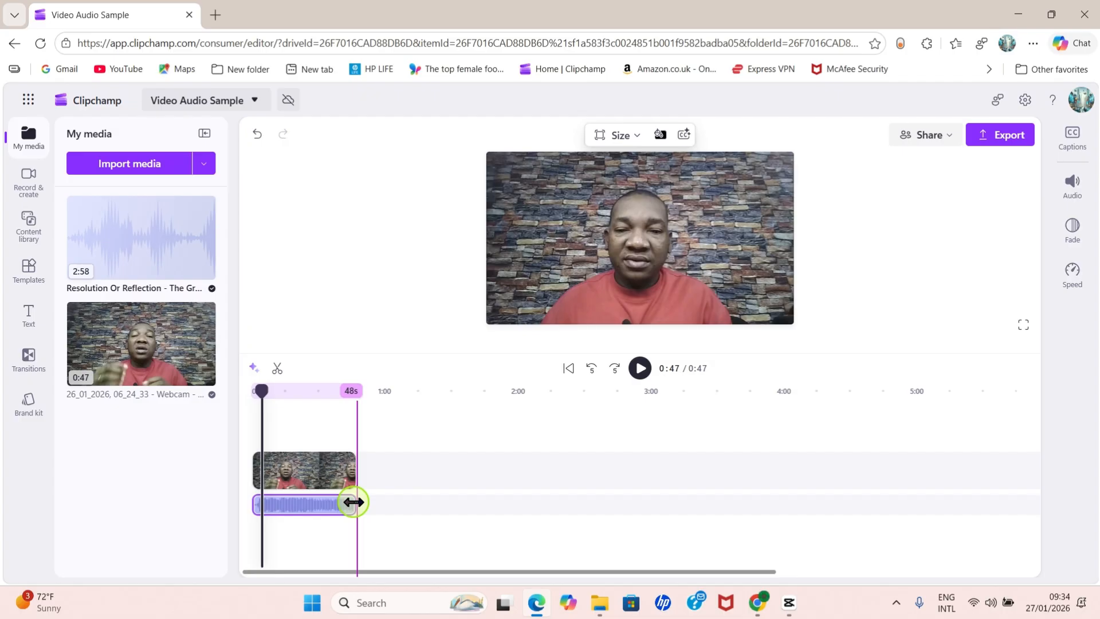
drag(354, 502, 354, 503)
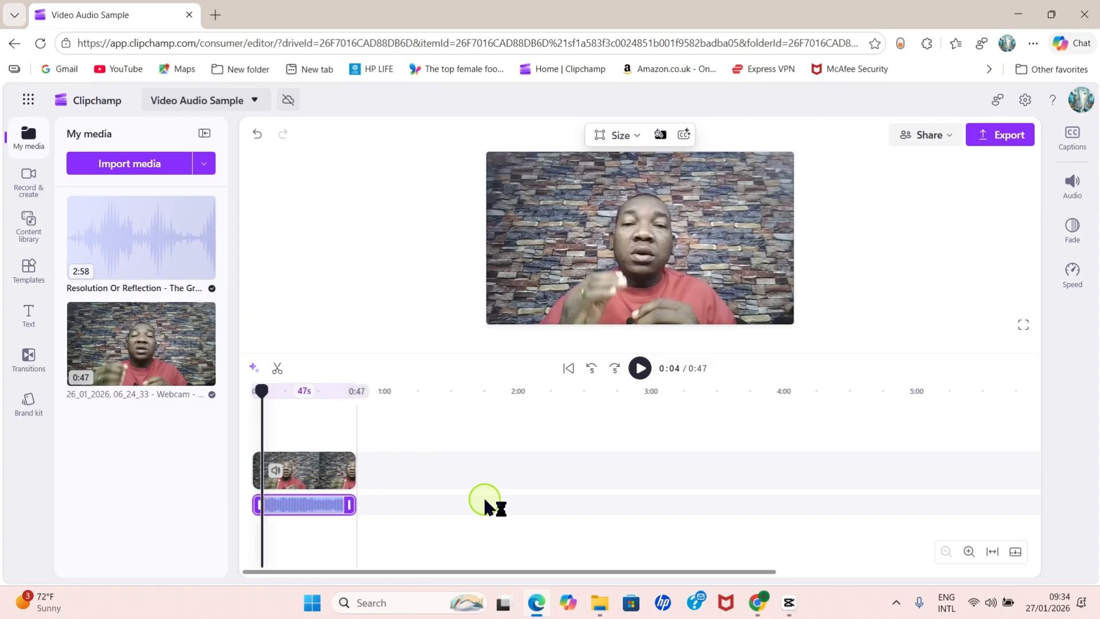
Duplicate the trimmed music clip on the audio track, and delete the copy
click(337, 481)
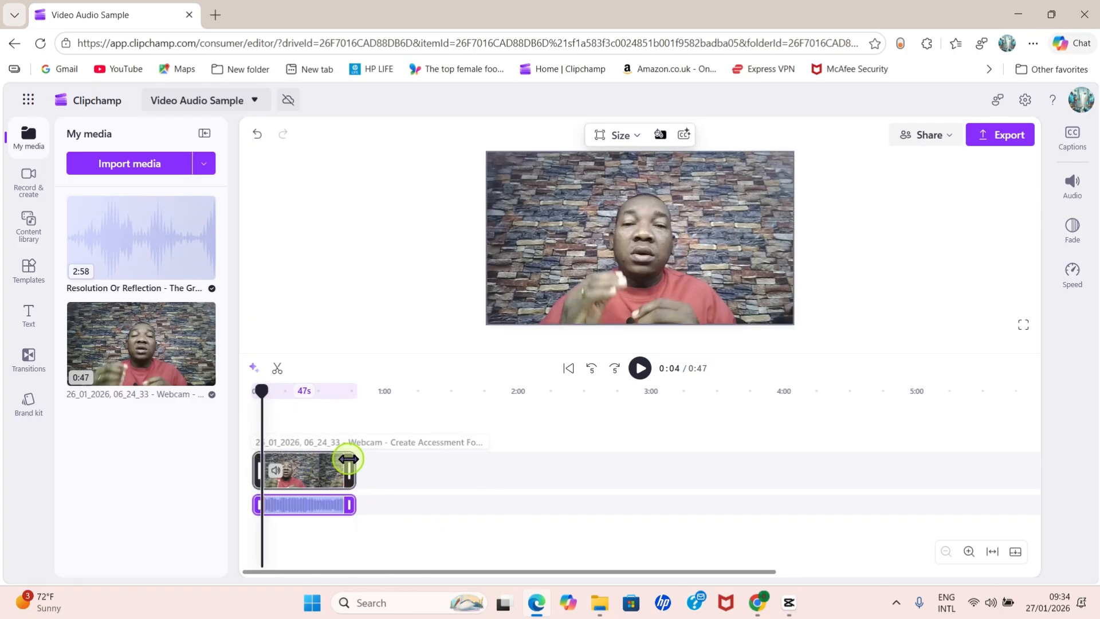
click(290, 507)
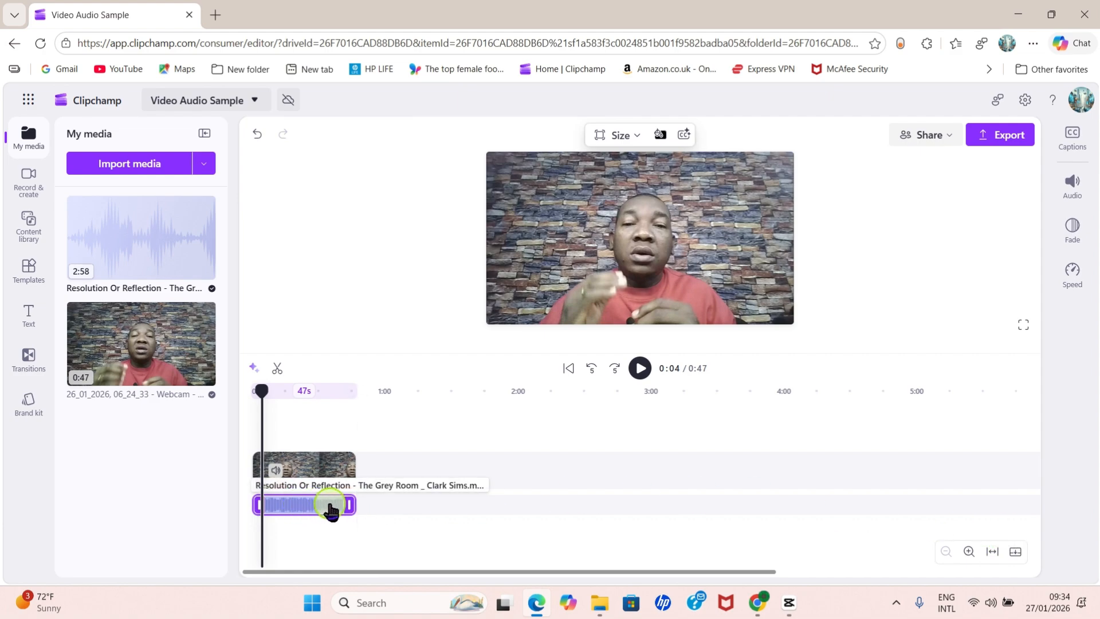
right_click(332, 508)
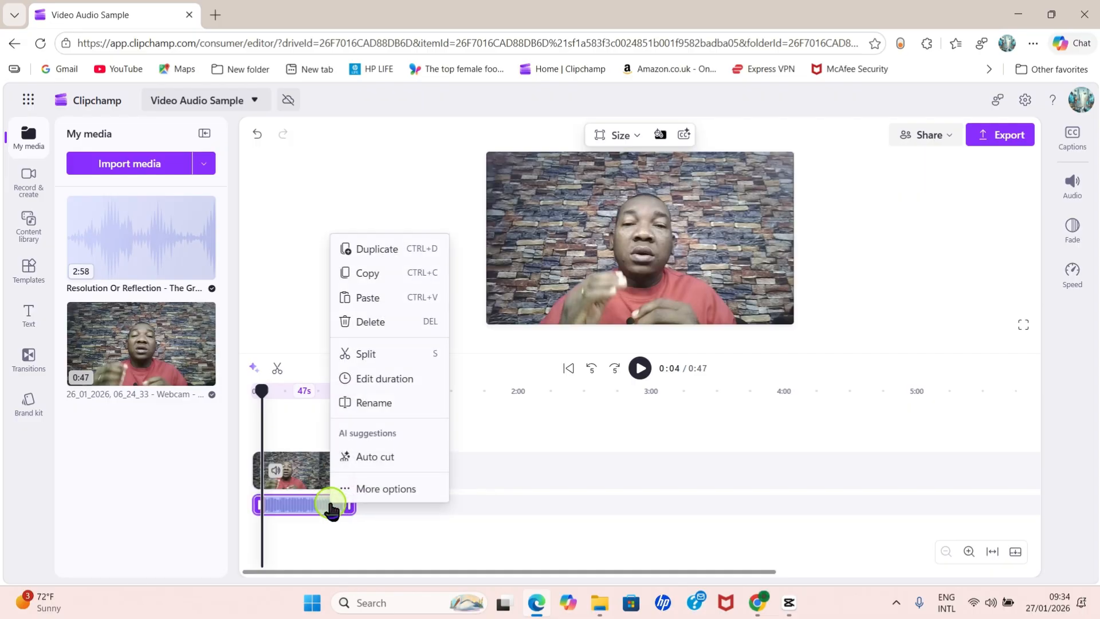
click(395, 250)
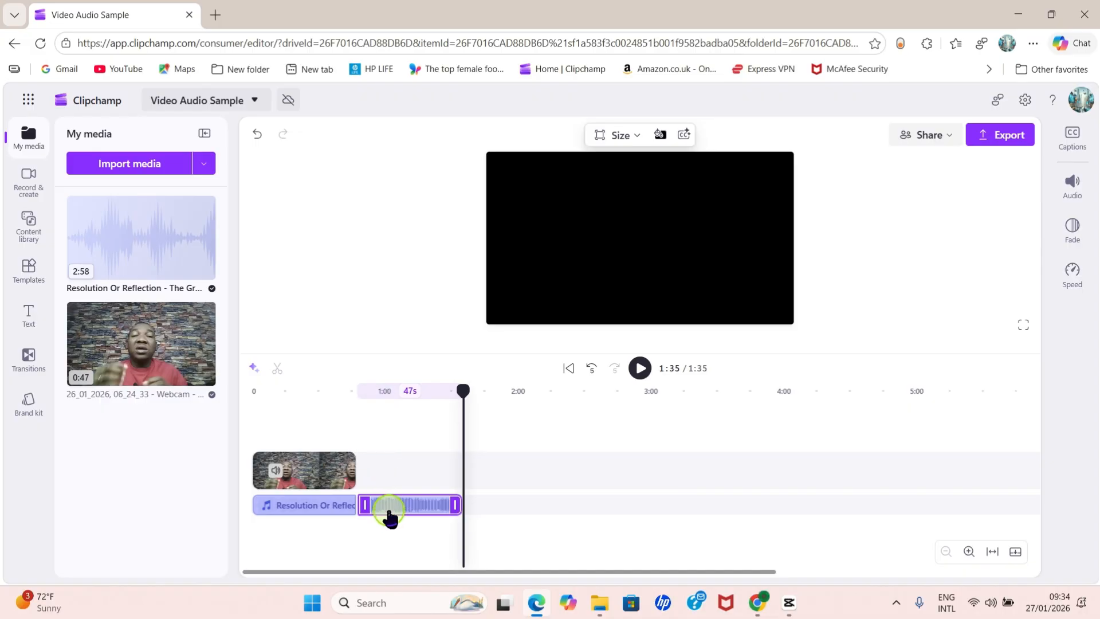
key(Delete)
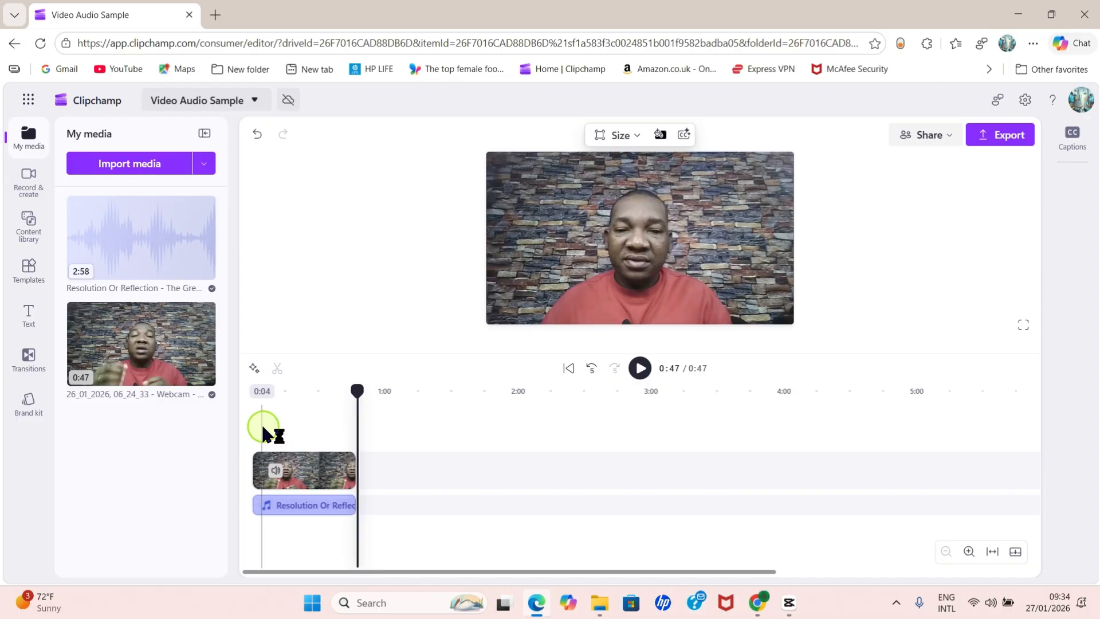
Play the video together with the music from about 0:09 for a few seconds to check how they mix
click(272, 430)
click(302, 482)
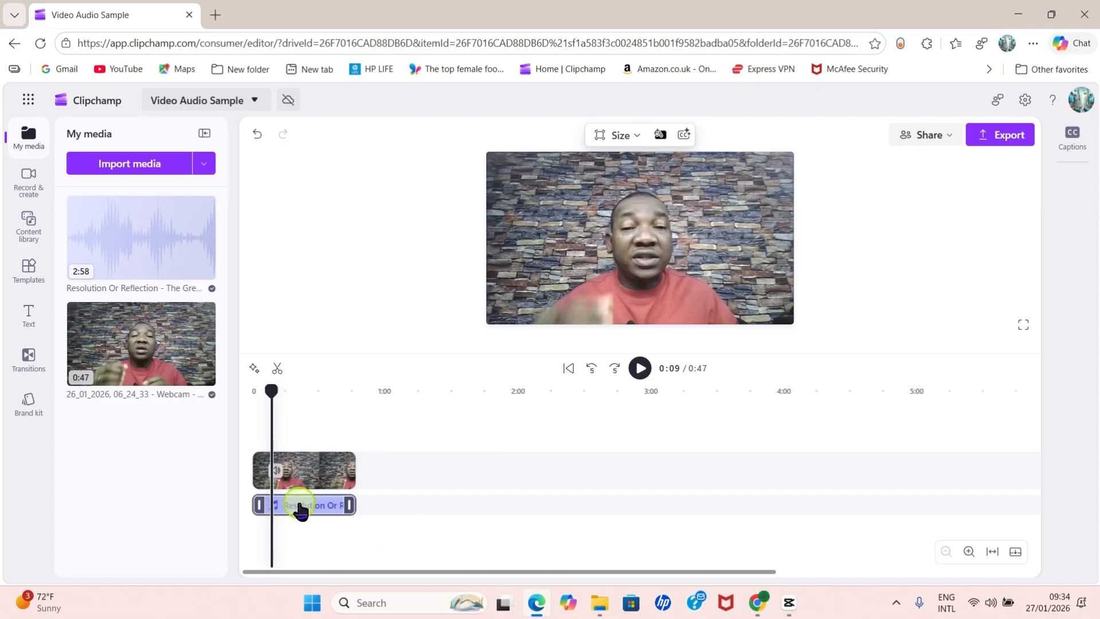
click(639, 370)
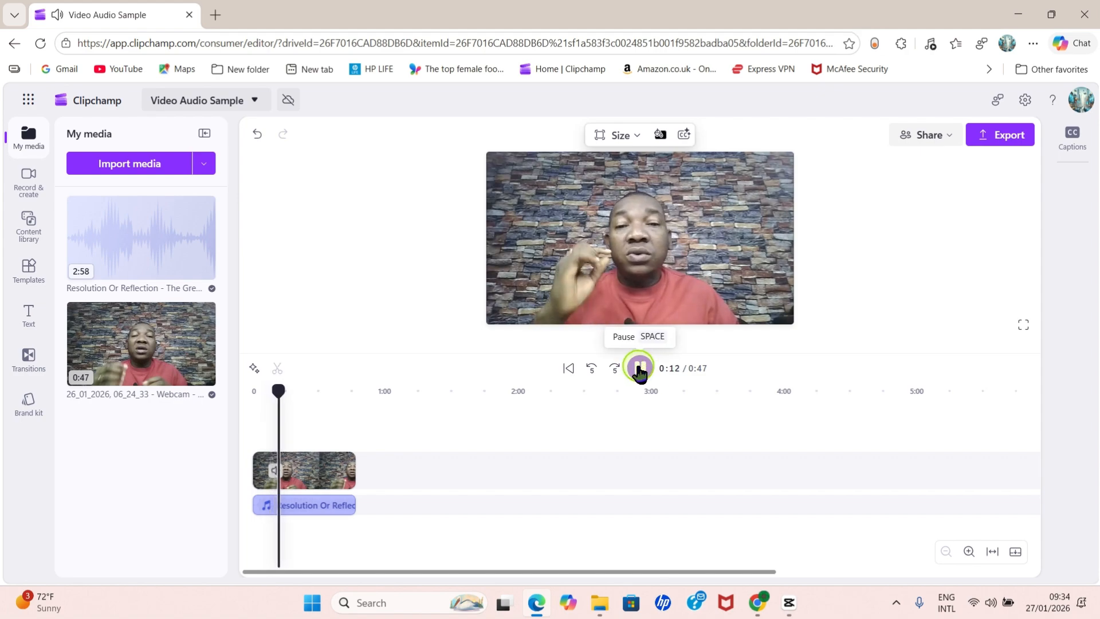
click(640, 370)
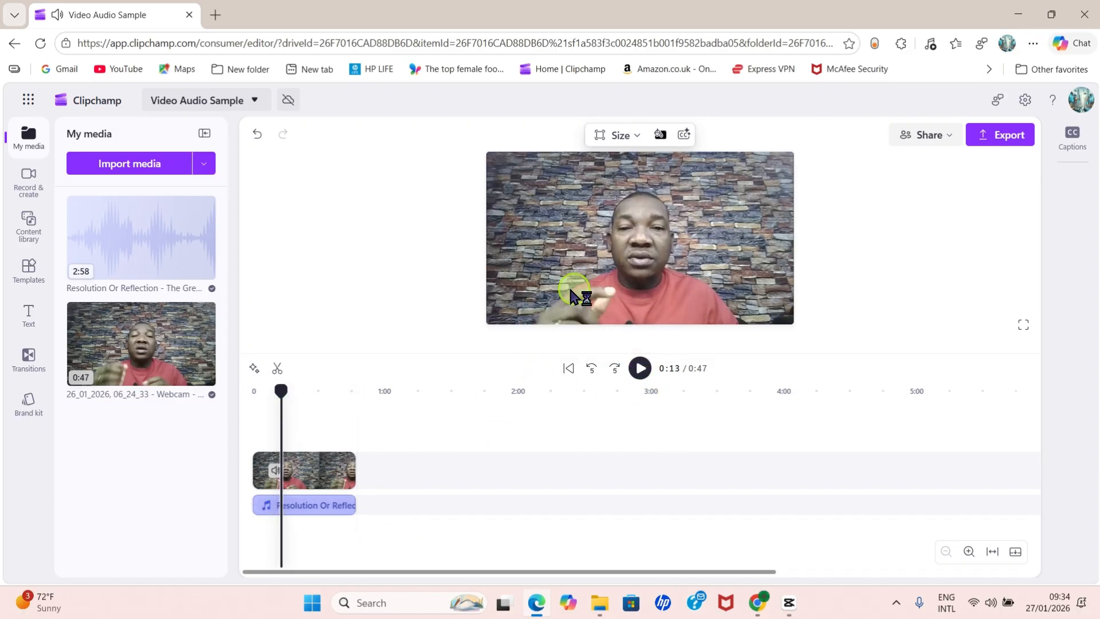
click(672, 276)
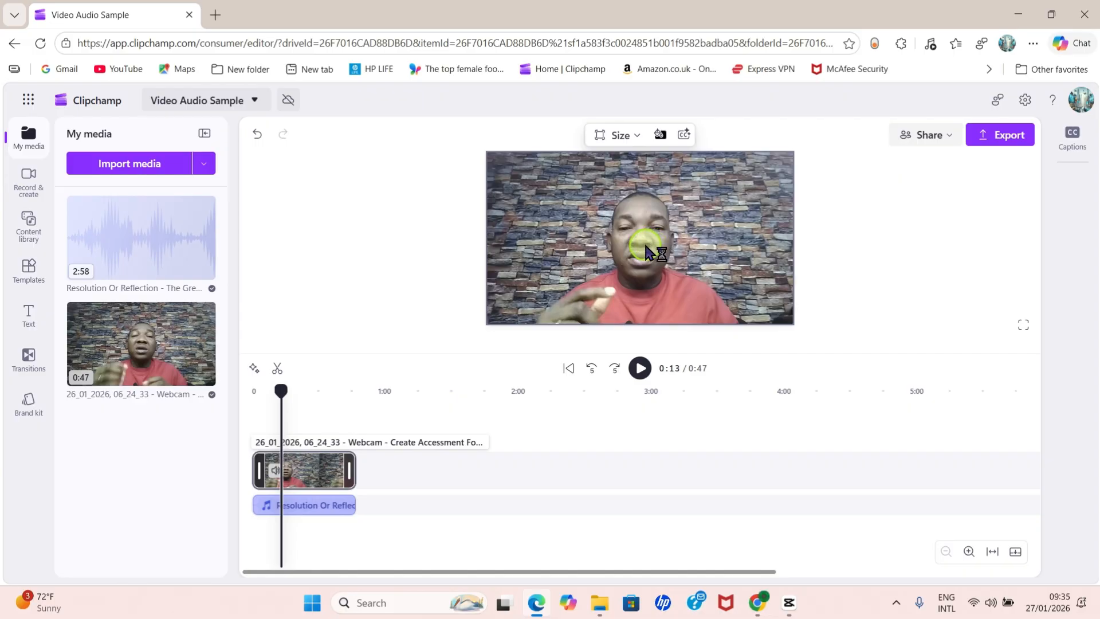
click(646, 252)
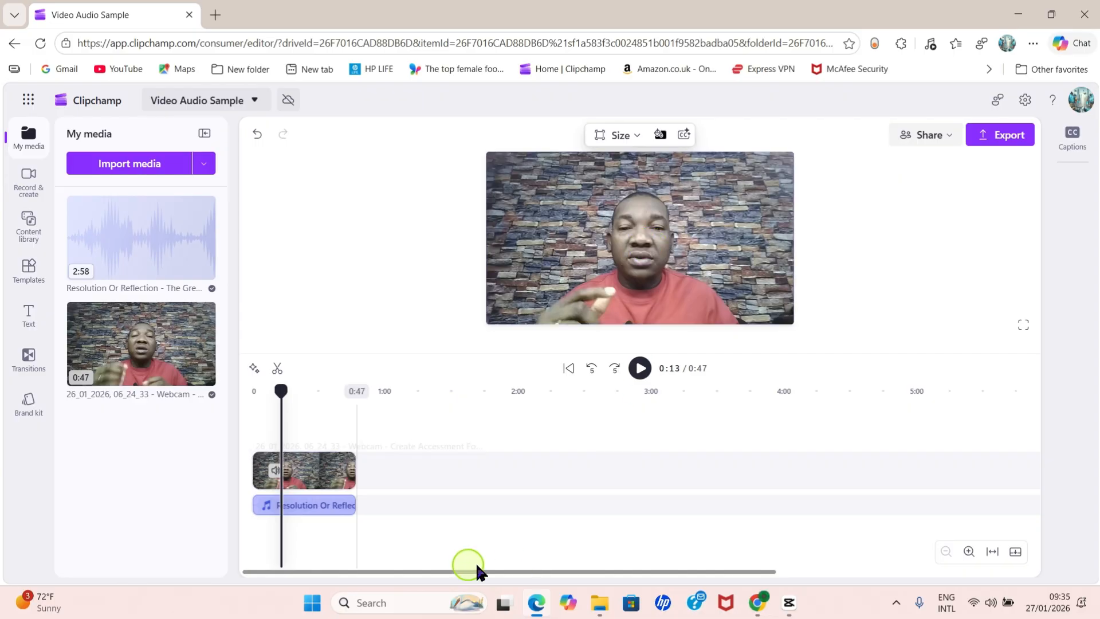
Lower the music clip's volume to 8%
click(321, 515)
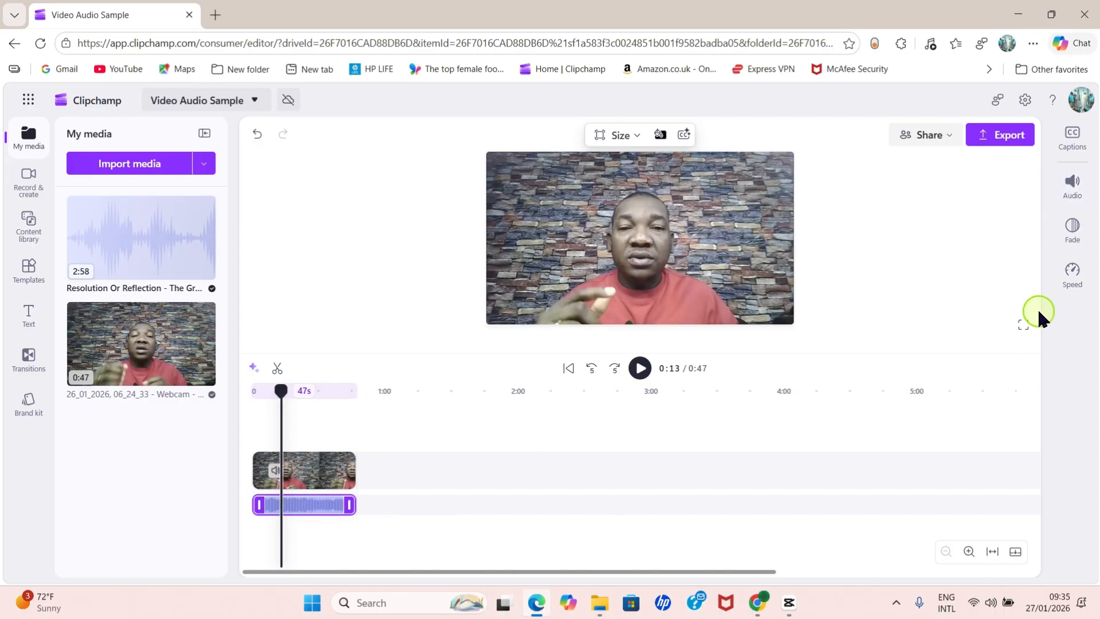
click(1079, 192)
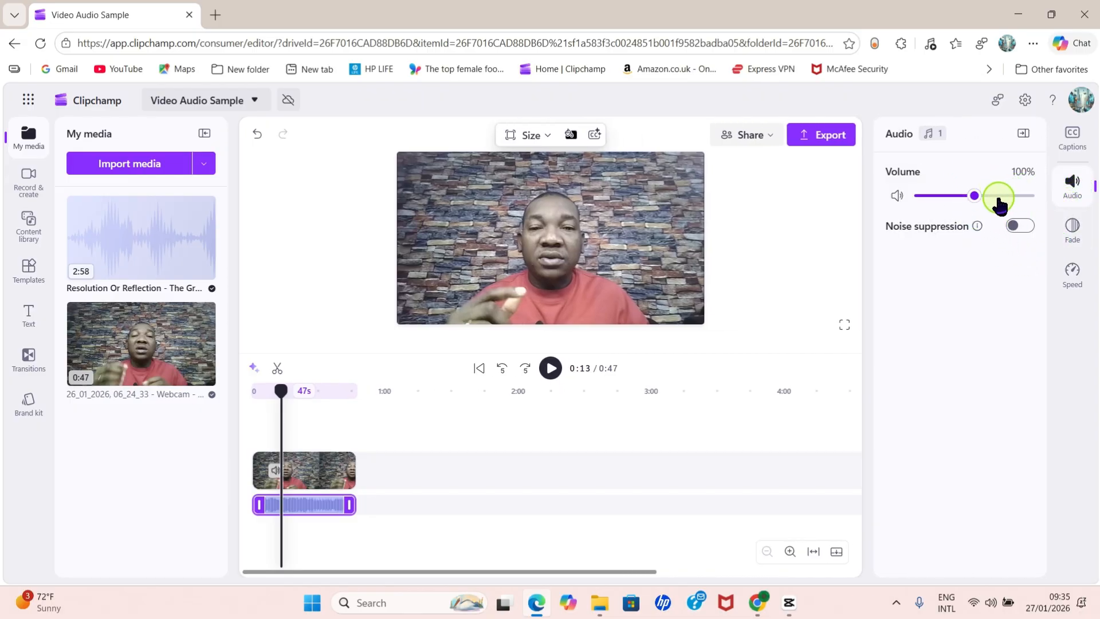
drag(967, 199, 942, 199)
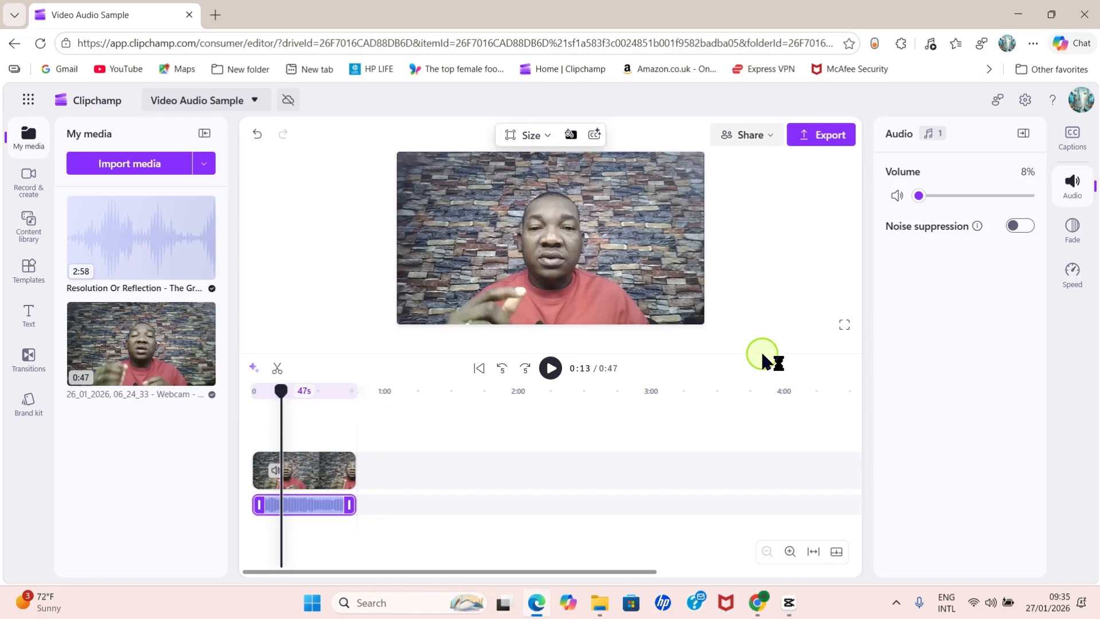
click(1072, 184)
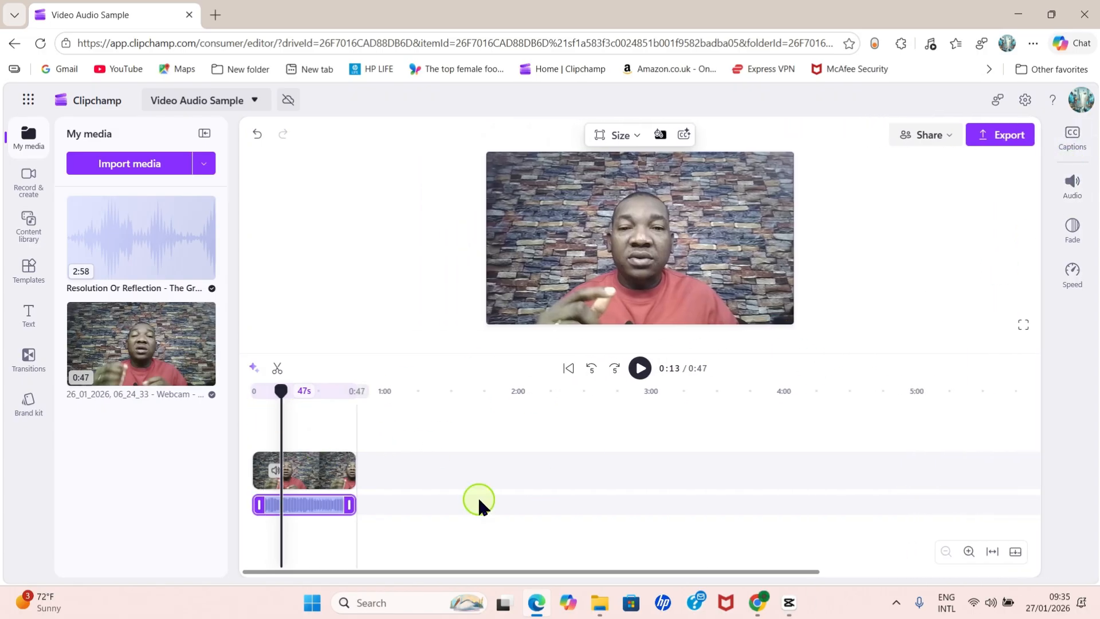
Play a few seconds to check the music level against the voice, and fit the whole project in the timeline
click(641, 370)
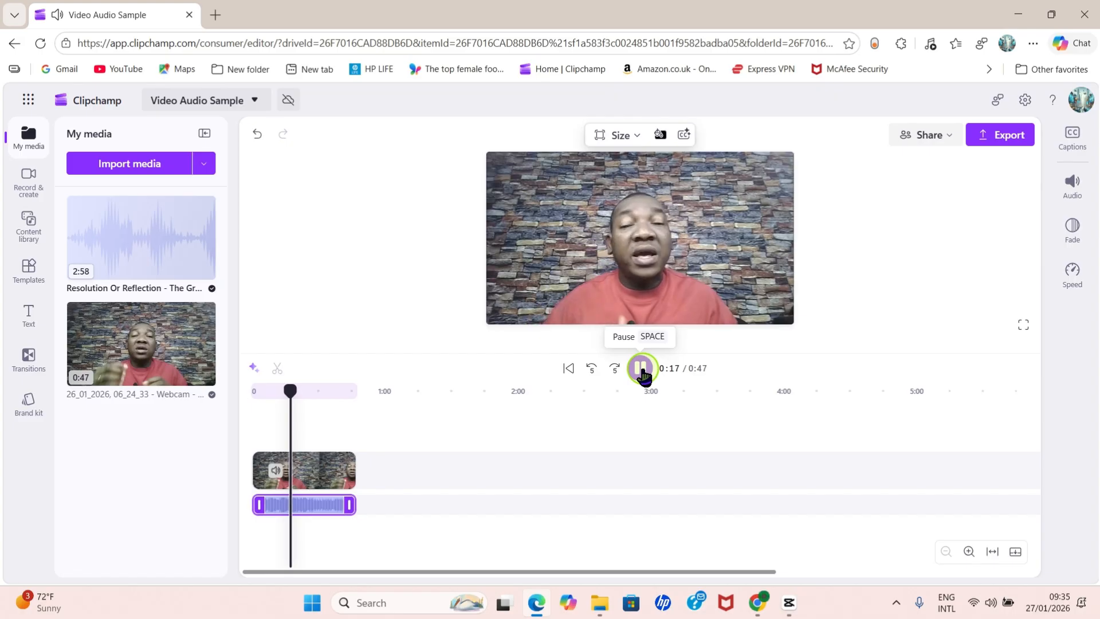
click(641, 371)
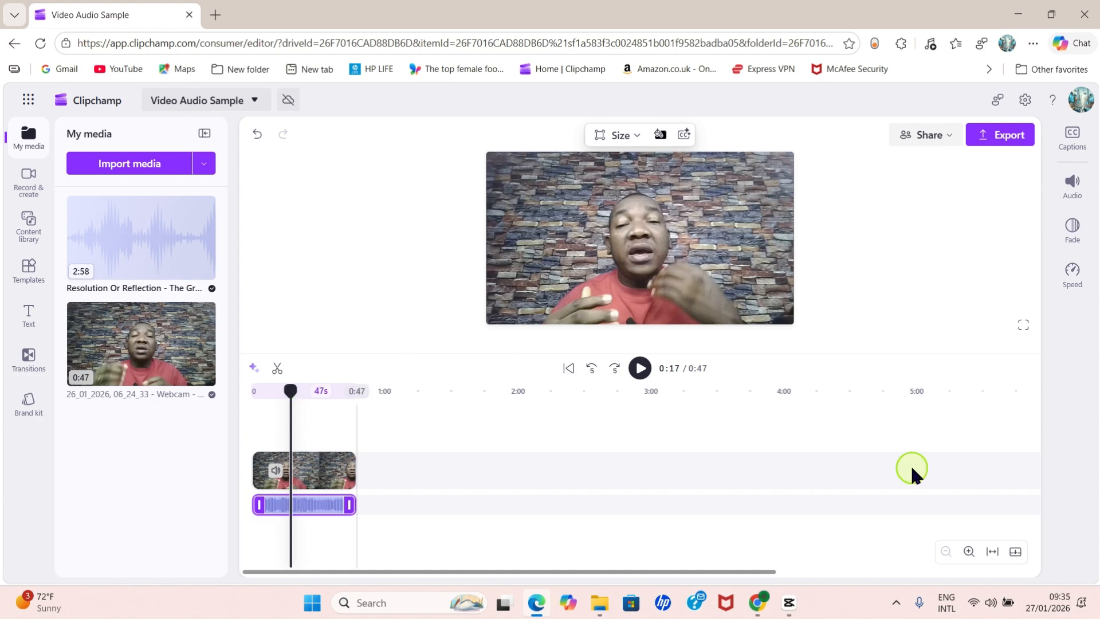
click(993, 551)
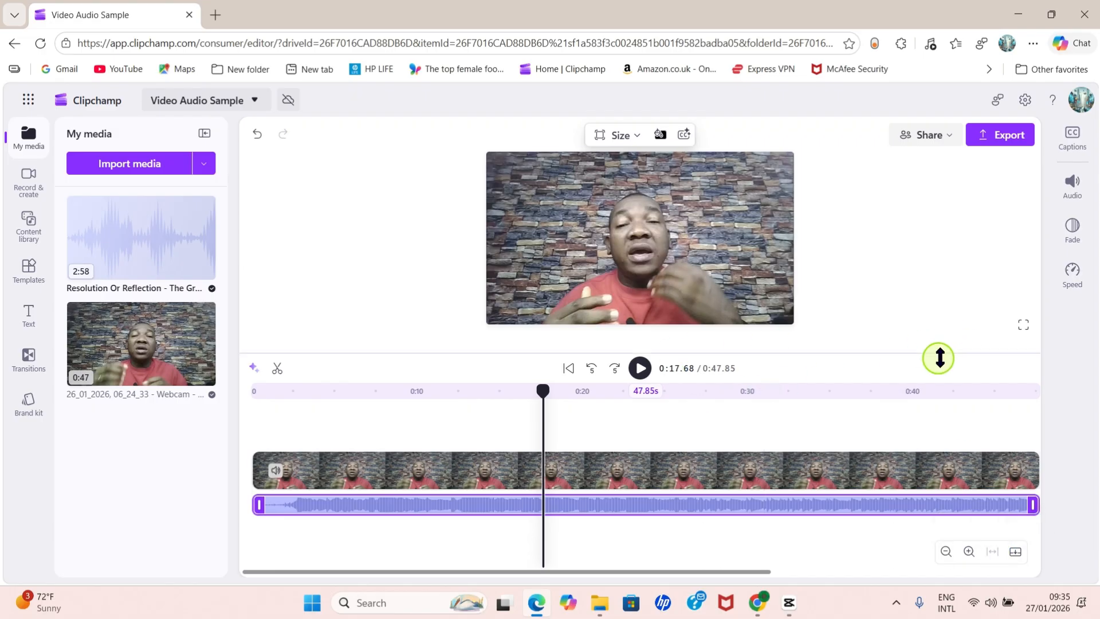
Export the project as Video Audio Sample at 1080p with cloud storage turned off
click(999, 146)
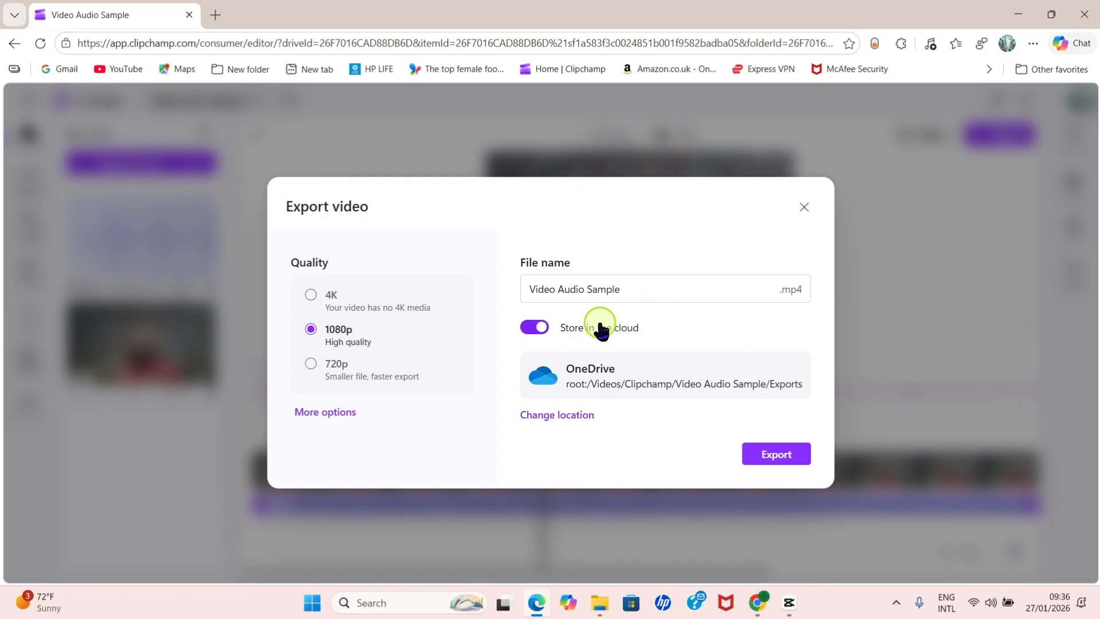
click(535, 327)
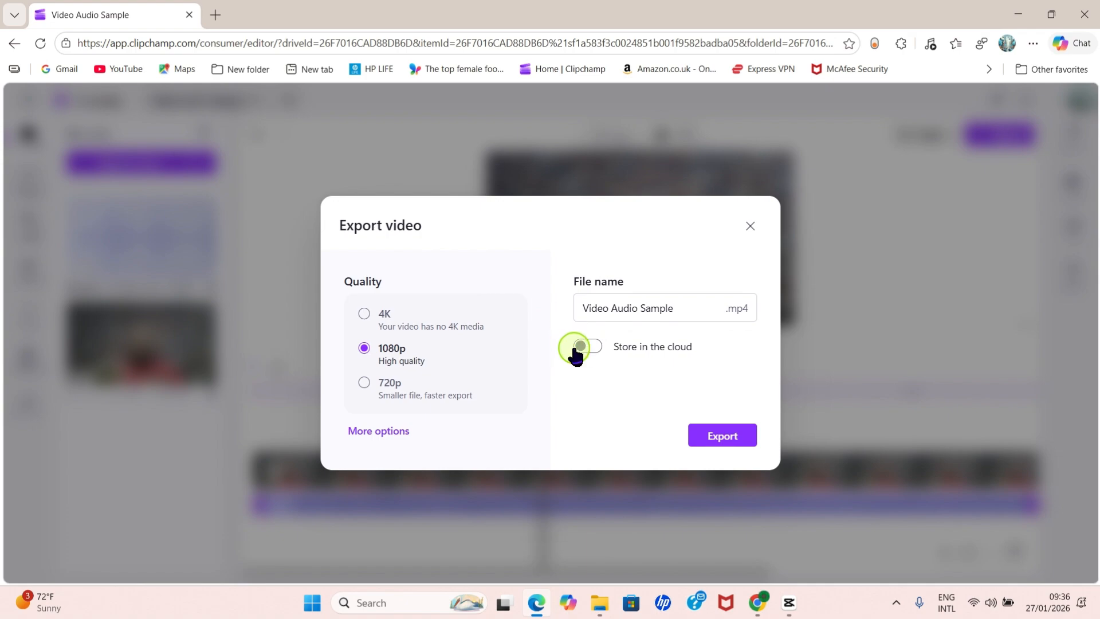
click(713, 437)
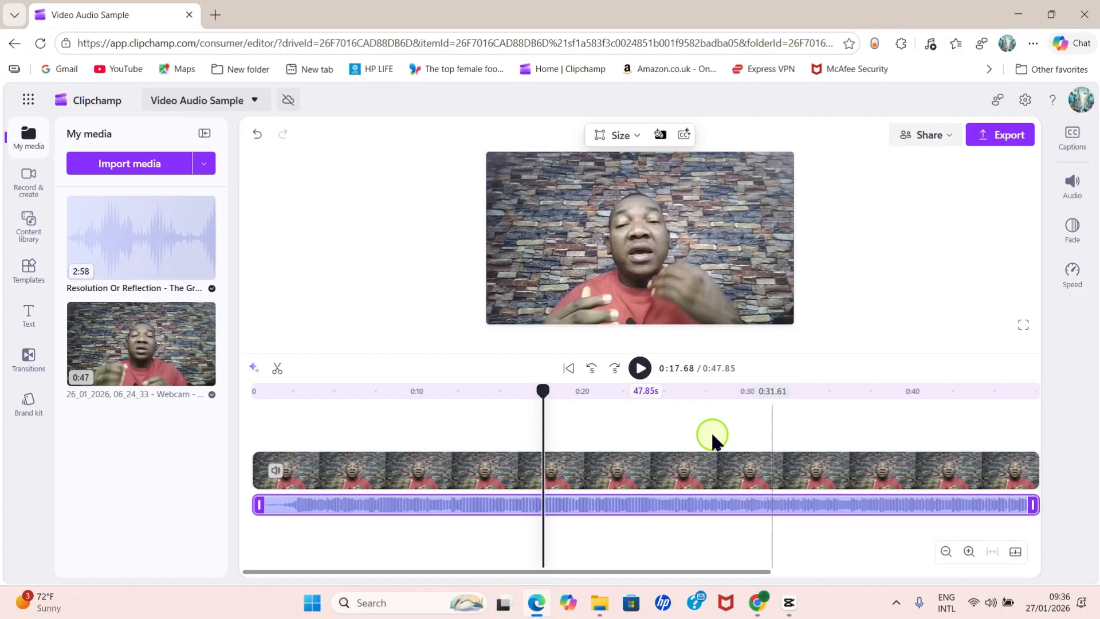